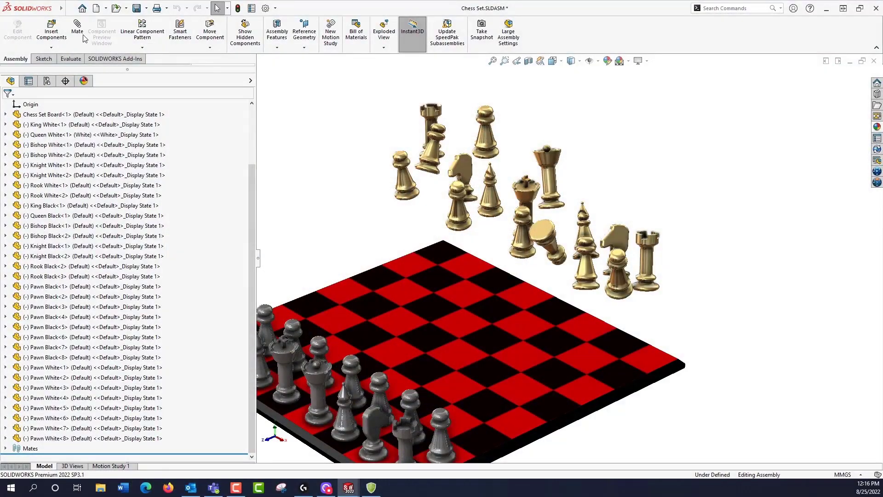
Step: Open the Mate PropertyManager for the Chess Set assembly from the Assembly tab
left_click(82, 36)
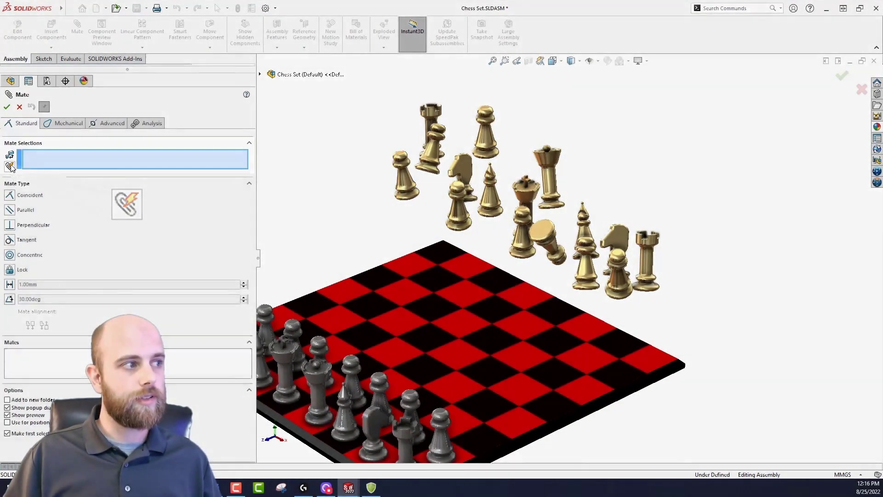
Step: Turn on multiple mate mode and set the chess board's top face as the common reference
left_click(10, 167)
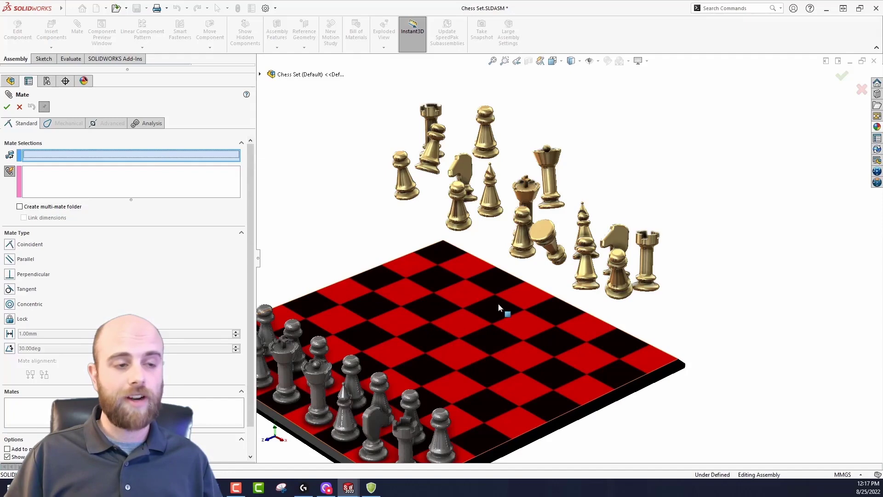
left_click(522, 319)
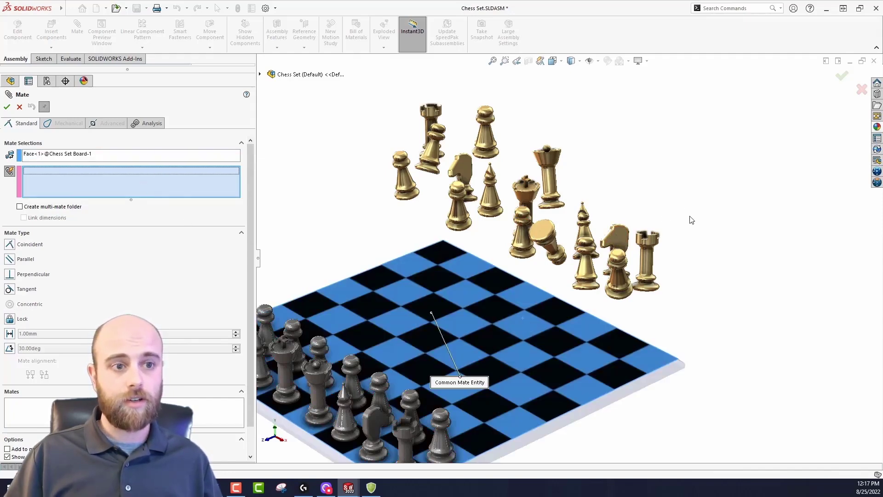
Step: Add the bases of a rook, the queen, king, Bishop White-1 and Pawns White-1, -8, -6, -5, -4
middle_click_drag(690, 219, 605, 168)
scroll(548, 146, "down", 8)
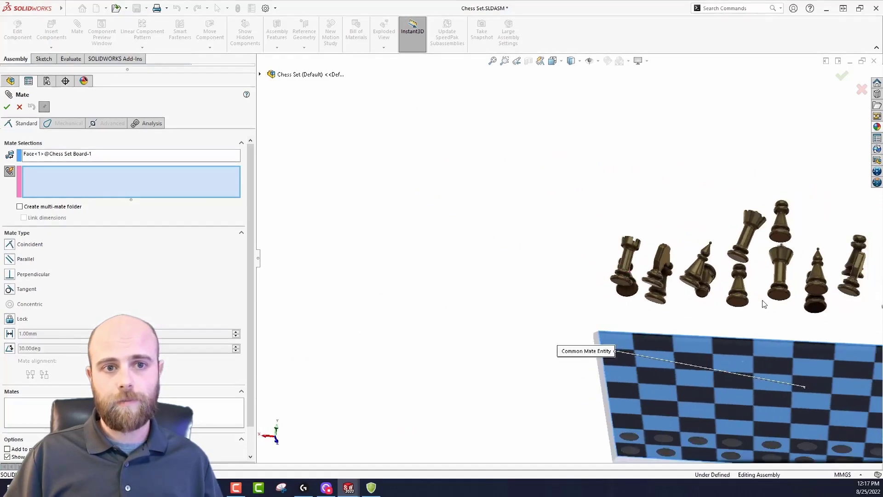
scroll(720, 255, "up", 4)
middle_click_drag(726, 266, 591, 233)
scroll(457, 249, "down", 5)
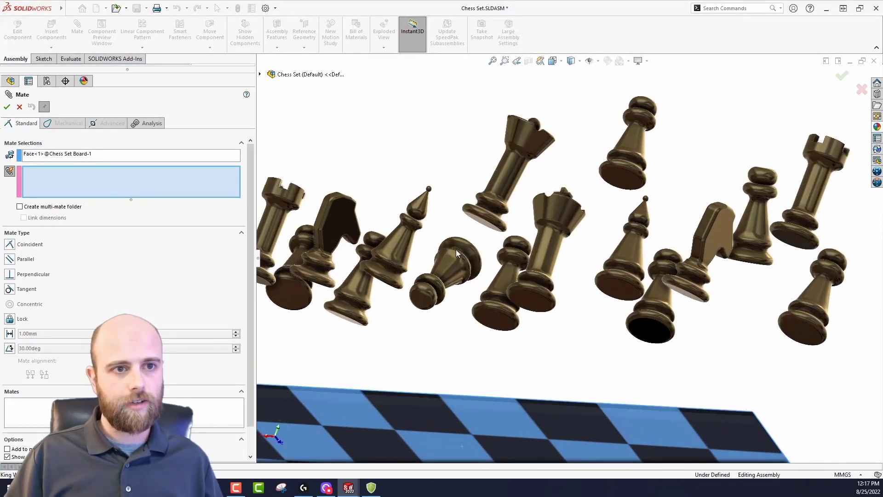
middle_click_drag(457, 250, 444, 298)
scroll(393, 294, "down", 2)
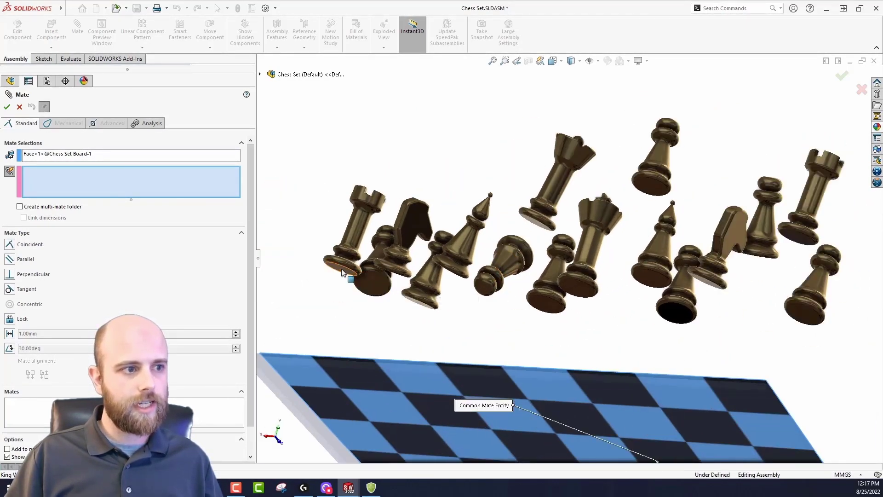
left_click(334, 292)
left_click(371, 281)
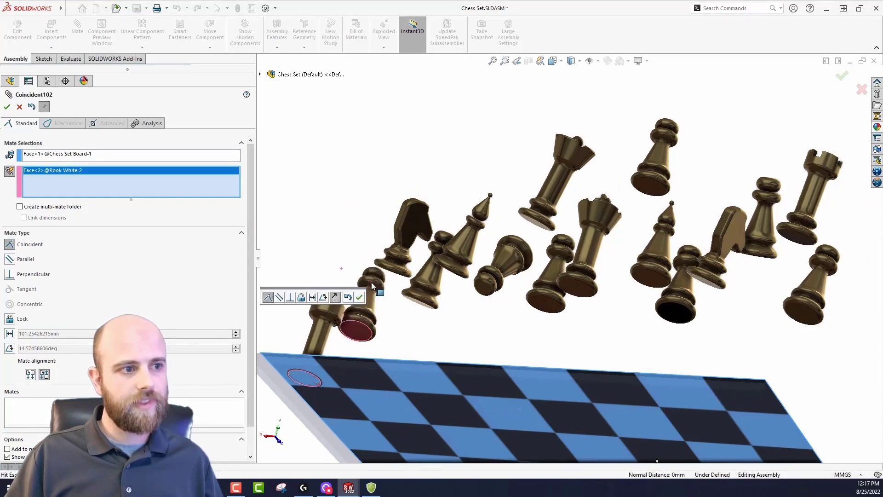
left_click(419, 305)
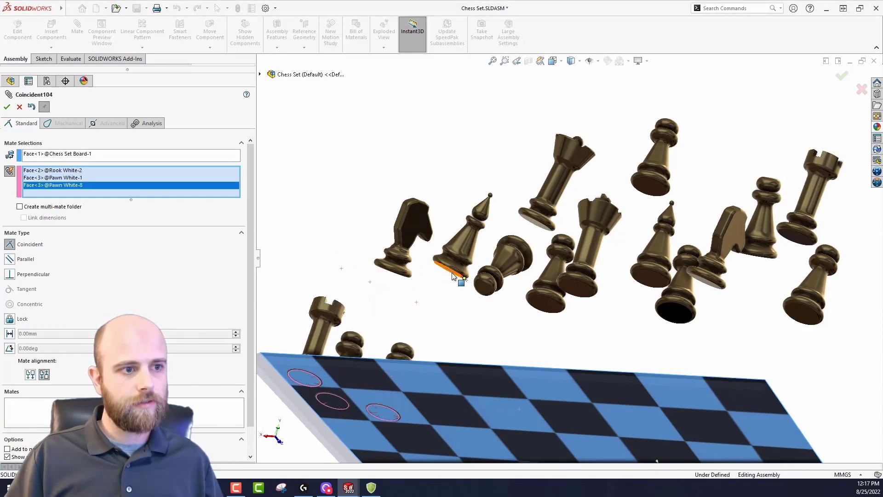
scroll(546, 231, "down", 3)
left_click(546, 231)
left_click(631, 366)
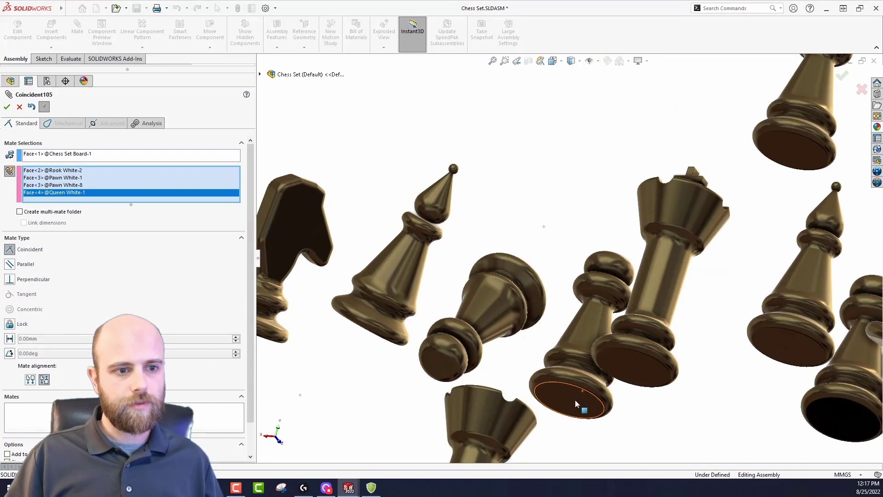
left_click(632, 367)
left_click(791, 159)
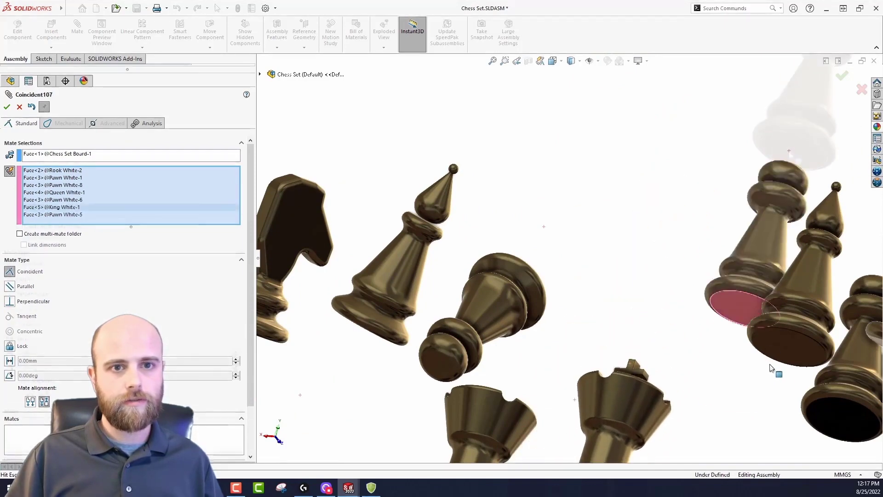
left_click(789, 357)
left_click(800, 373)
Step: Add the bases of Knights White-1 and -2, Rook White-1, Bishop White-2 and Pawns White-2 and -3
scroll(690, 309, "up", 3)
scroll(644, 286, "down", 4)
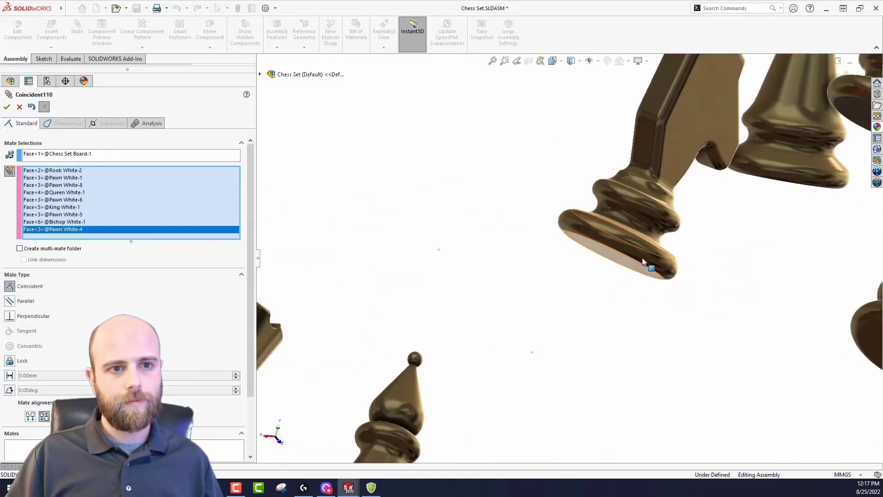
left_click(621, 267)
scroll(622, 267, "up", 3)
scroll(625, 285, "down", 3)
left_click(626, 308)
left_click(595, 211)
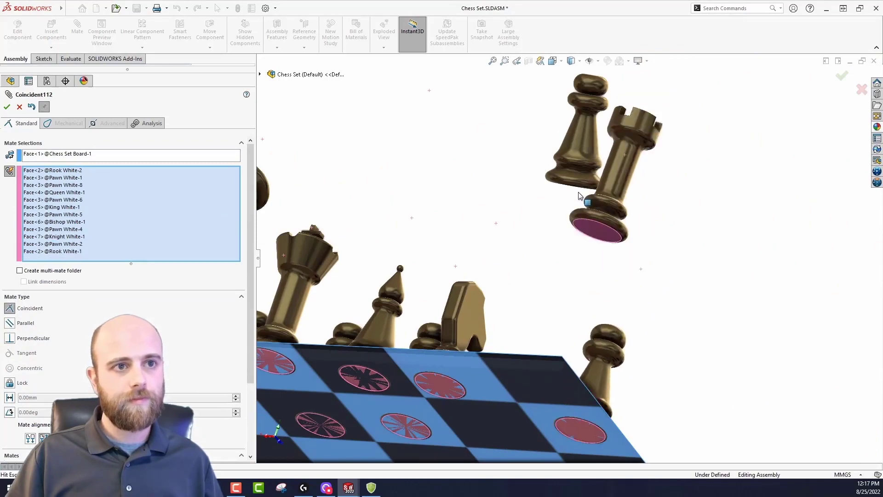
left_click(583, 191)
scroll(420, 273, "up", 3)
scroll(529, 253, "down", 4)
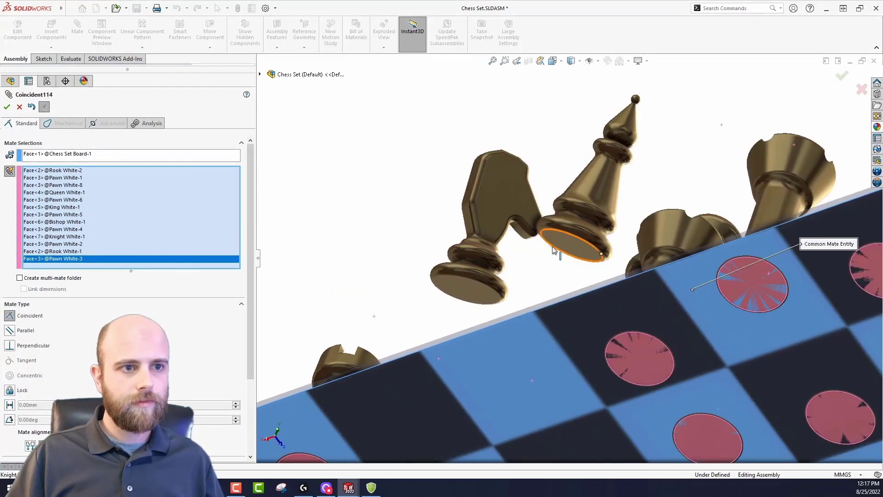
left_click(526, 252)
left_click(466, 286)
Step: Add Pawn White-7's base and apply all the coincident mates to the board top
scroll(434, 253, "up", 3)
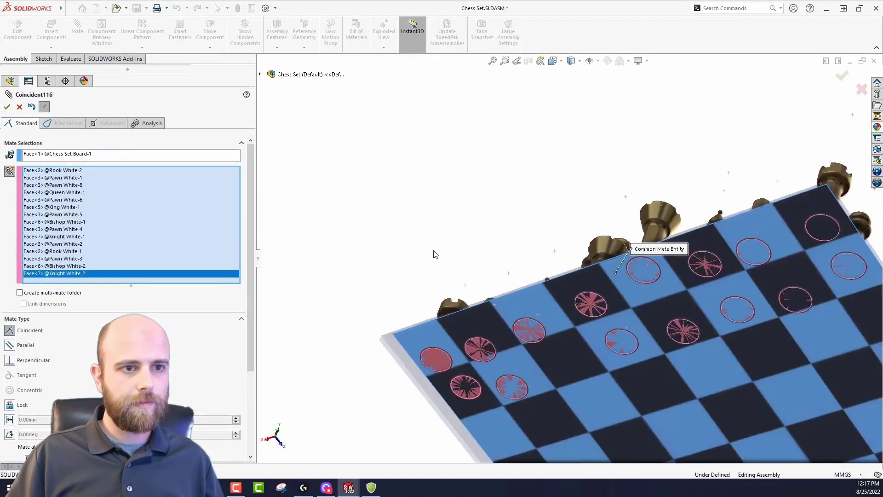
middle_click_drag(434, 253, 547, 295)
scroll(547, 295, "down", 4)
left_click(533, 276)
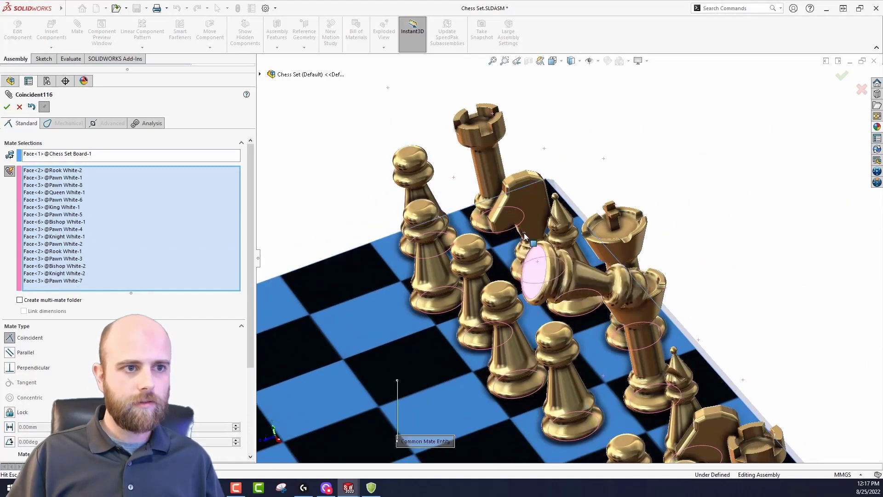
scroll(534, 291, "up", 5)
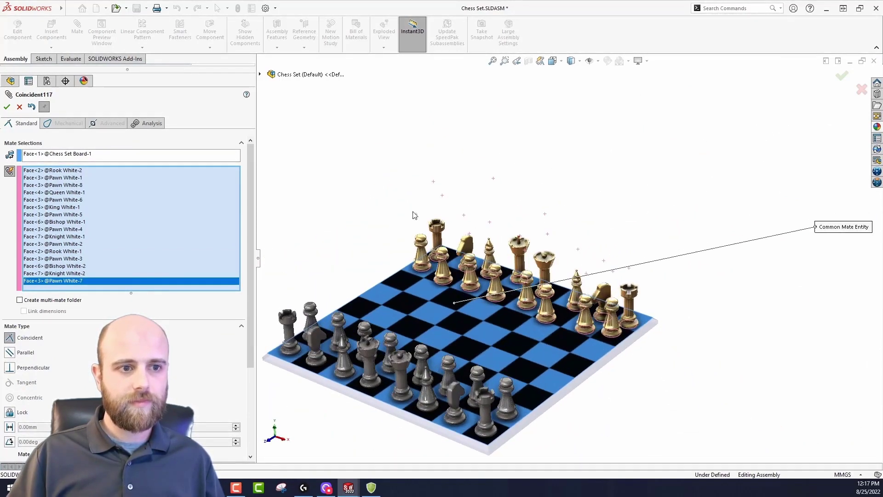
left_click(7, 107)
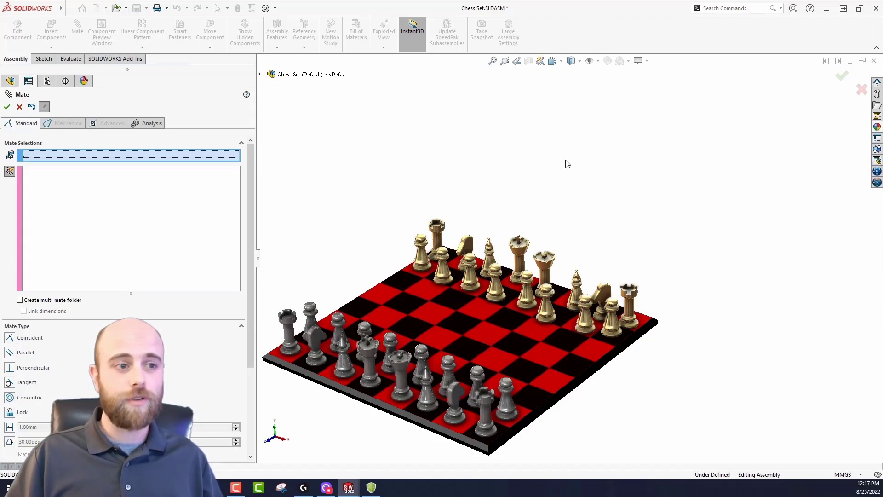
Step: Close the Mate PropertyManager and orbit the view to look beneath the floating pieces
scroll(662, 290, "down", 4)
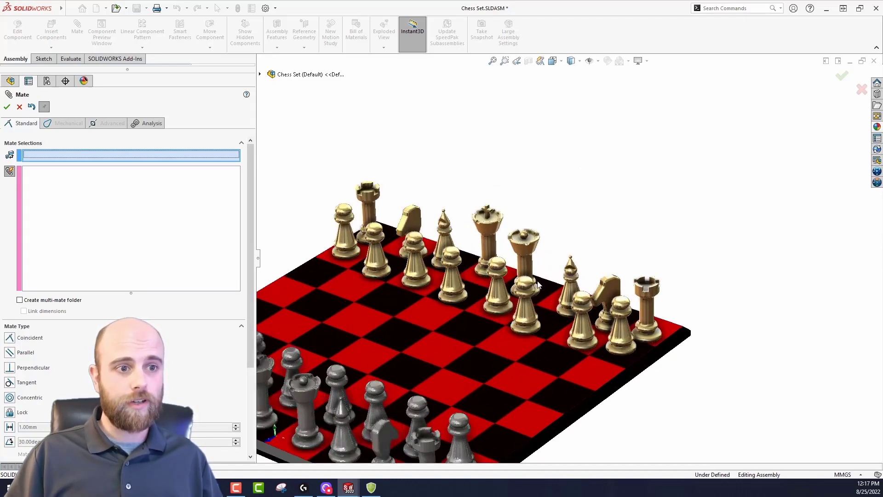
key("Escape")
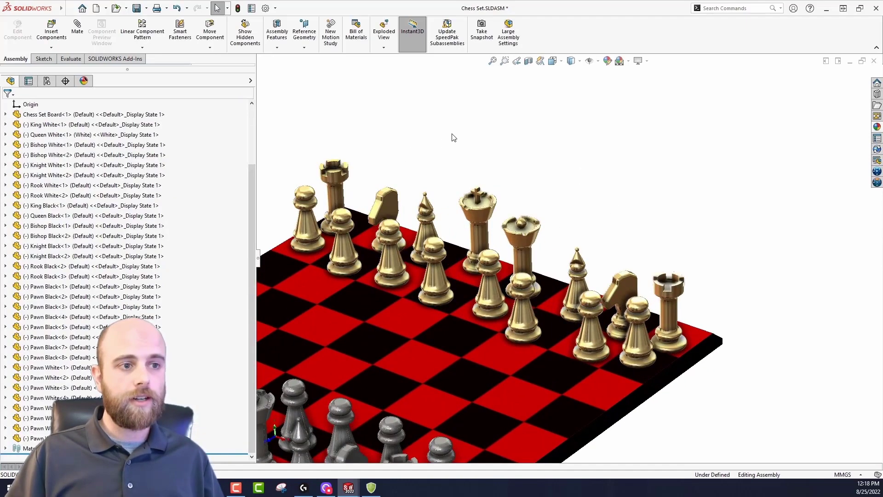
middle_click_drag(453, 138, 716, 292)
scroll(717, 292, "down", 5)
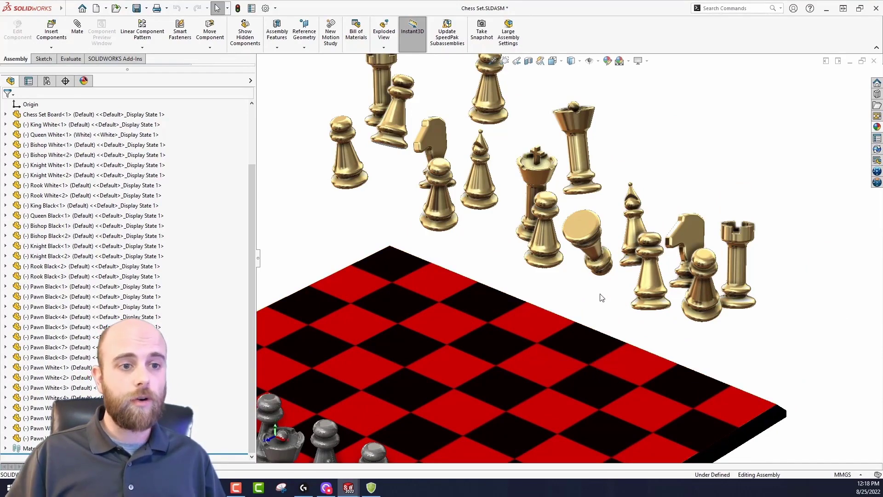
Step: Select the board, switch to the bottom view, and pick seven white pieces' bottom faces
left_click(476, 341)
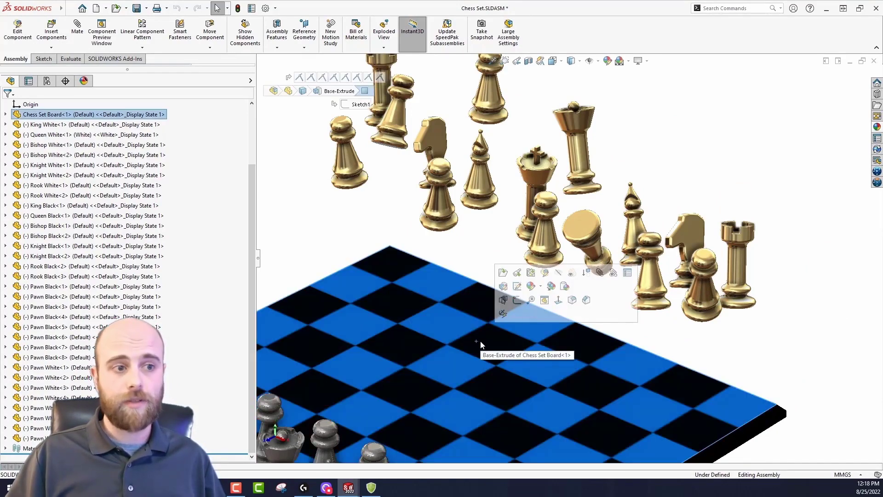
scroll(488, 197, "up", 2)
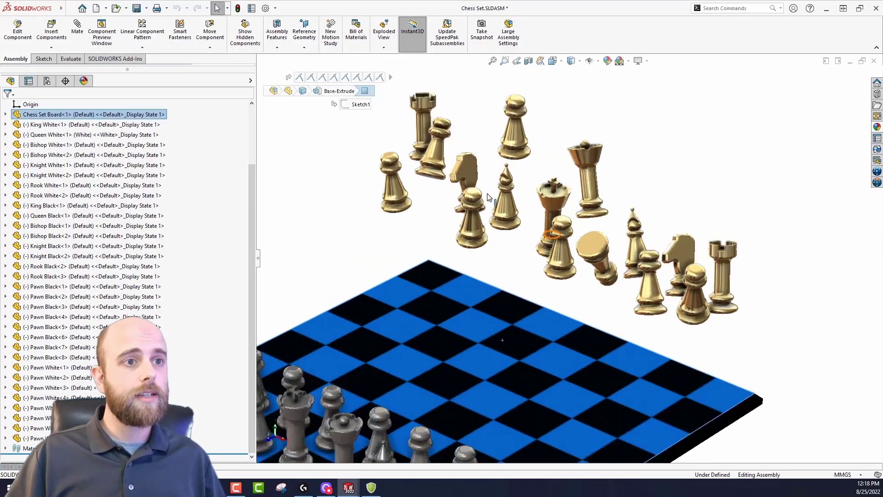
key("ctrl+2")
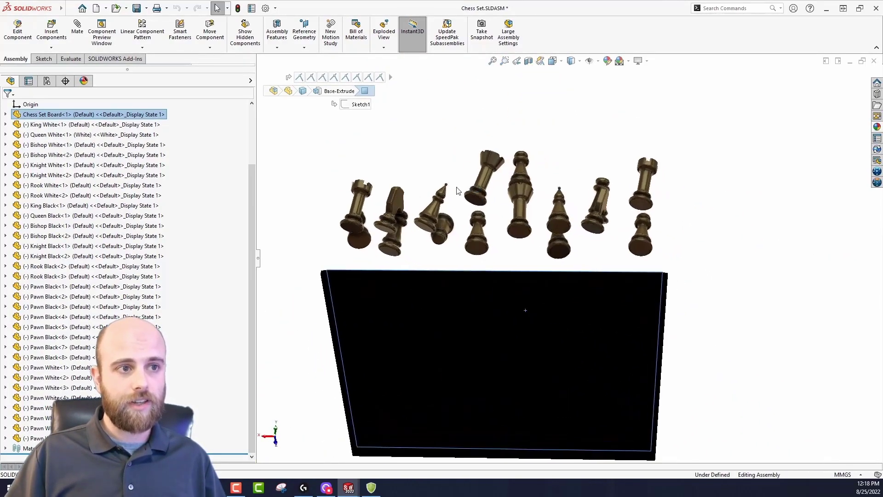
scroll(514, 214, "down", 2)
left_click(787, 292, "ctrl")
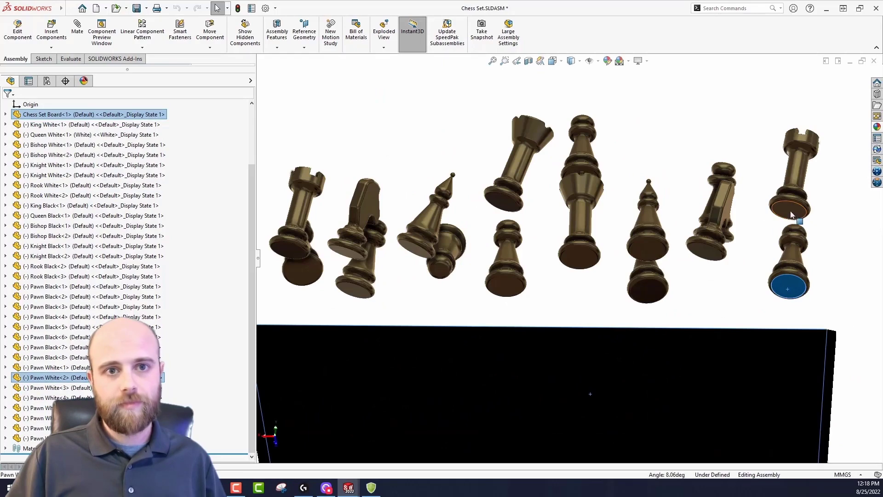
left_click(790, 211, "ctrl")
left_click(708, 249, "ctrl")
left_click(648, 288, "ctrl")
left_click(651, 249, "ctrl")
left_click(581, 260, "ctrl")
left_click(503, 199, "ctrl")
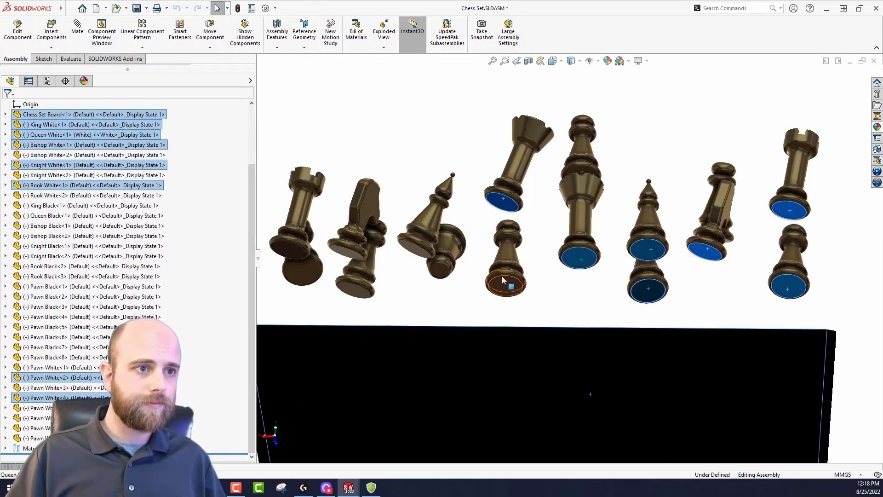
Step: Pick the remaining white pieces' bottom faces, including the fallen pawn, and start a mate via the S shortcut bar
left_click(505, 282, "ctrl")
left_click(414, 248, "ctrl")
left_click(346, 251, "ctrl")
left_click(290, 251, "ctrl")
left_click(301, 272, "ctrl")
left_click(354, 294, "ctrl")
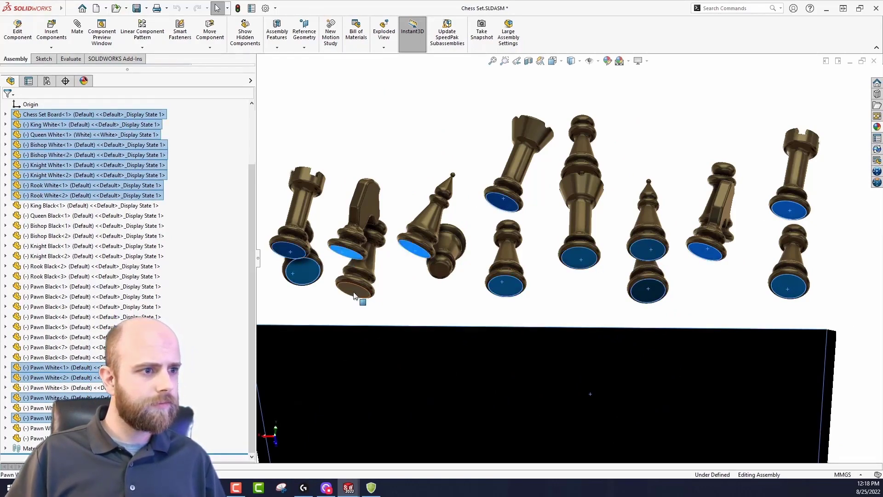
middle_click_drag(359, 285, 407, 261)
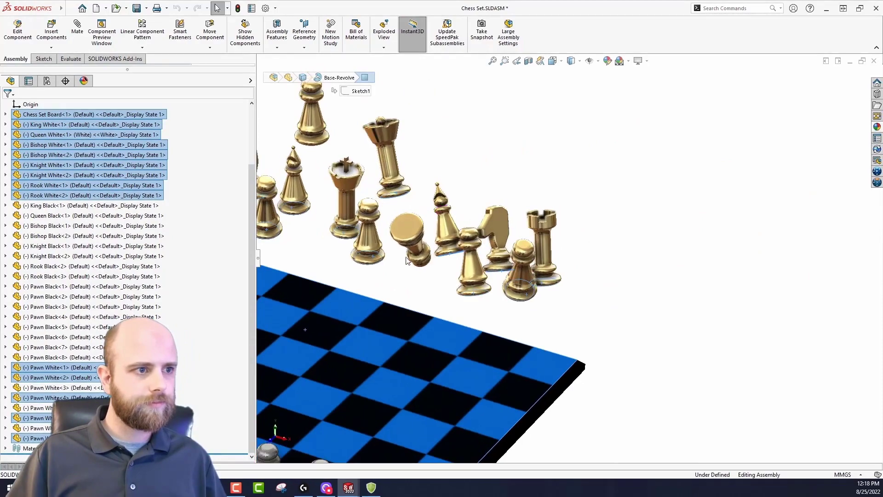
left_click(408, 229, "ctrl")
middle_click_drag(408, 229, 317, 137)
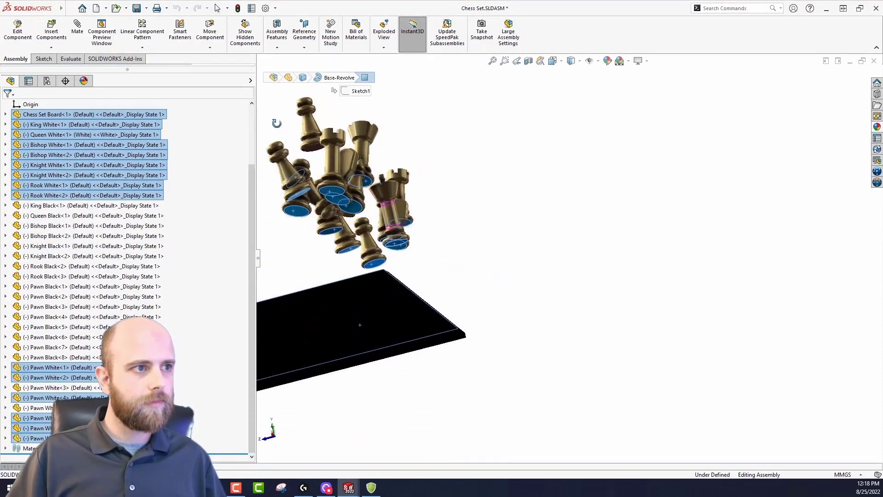
scroll(317, 138, "down", 5)
key("s")
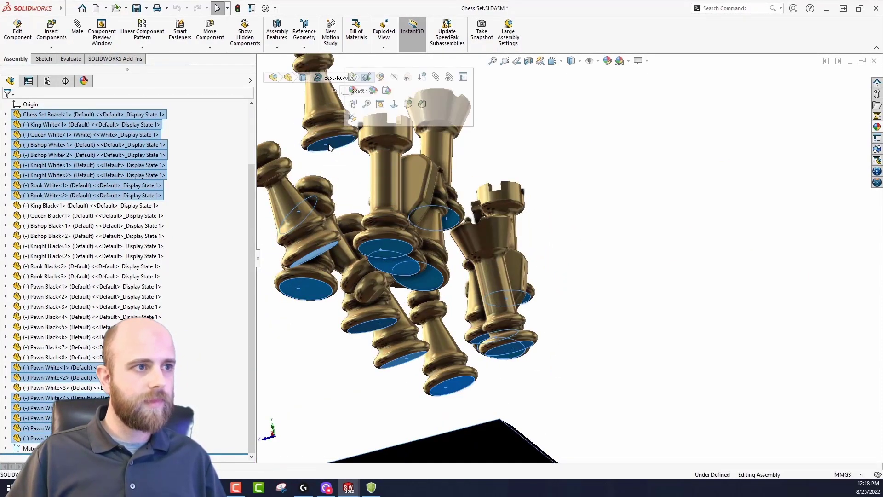
left_click(436, 78)
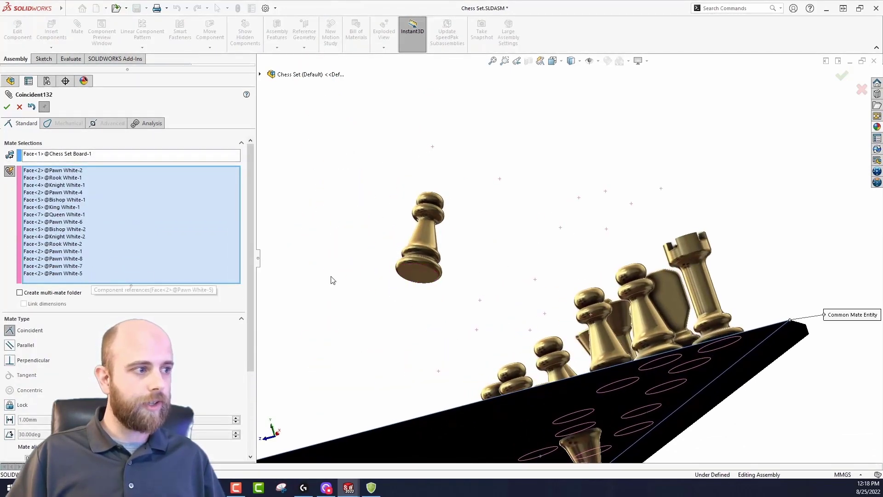
Step: Add the floating pawn's base, flip Pawn White-7's alignment upright, and apply the coincident mate
left_click(419, 277)
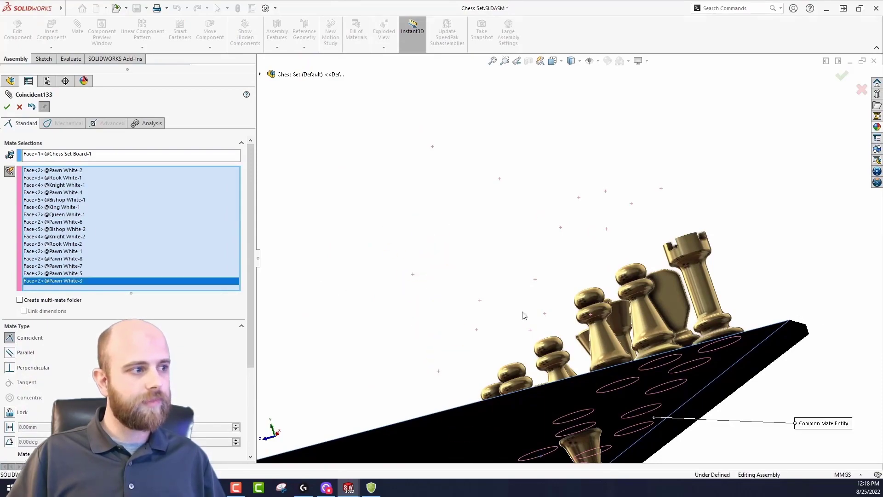
middle_click_drag(513, 311, 435, 305)
scroll(434, 305, "down", 3)
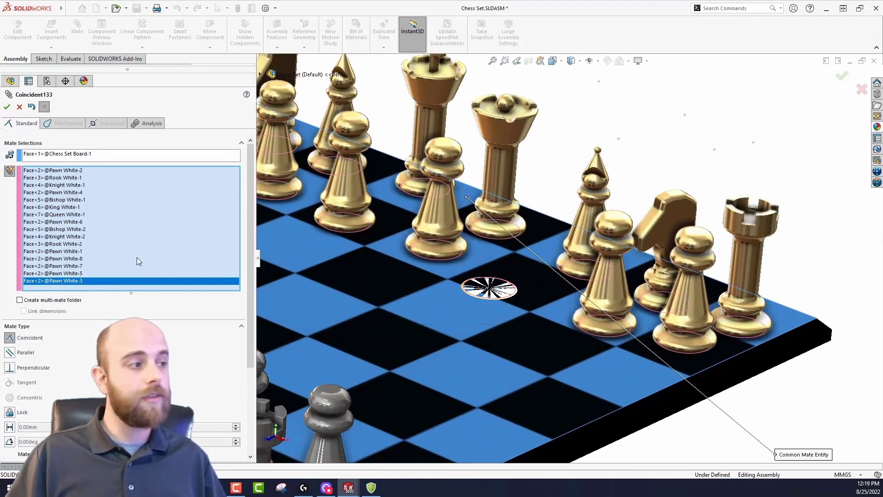
left_click(74, 266)
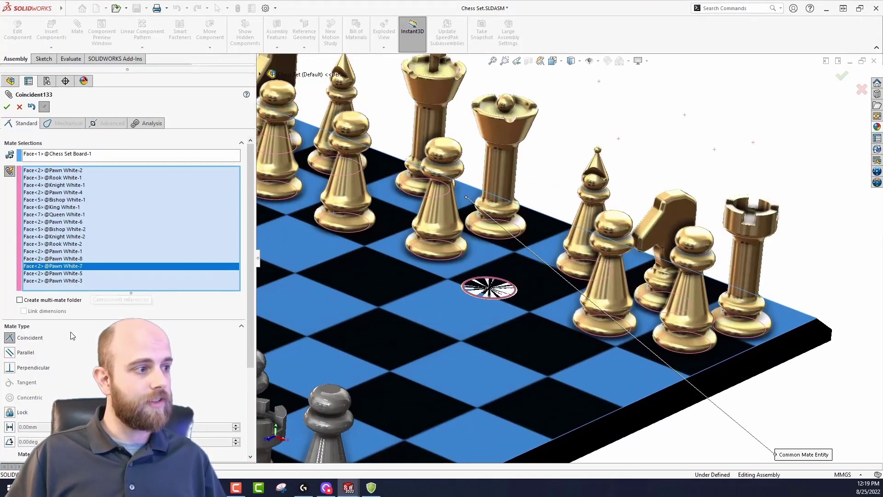
scroll(245, 313, "down", 3)
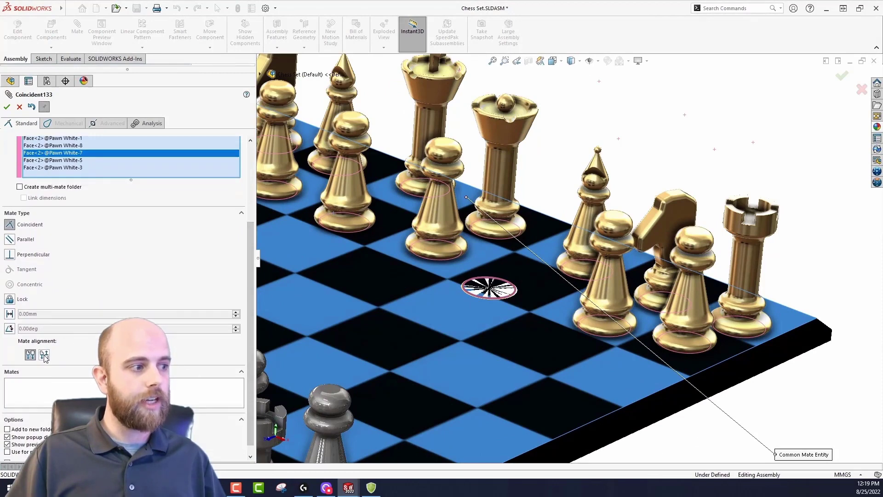
left_click(45, 354)
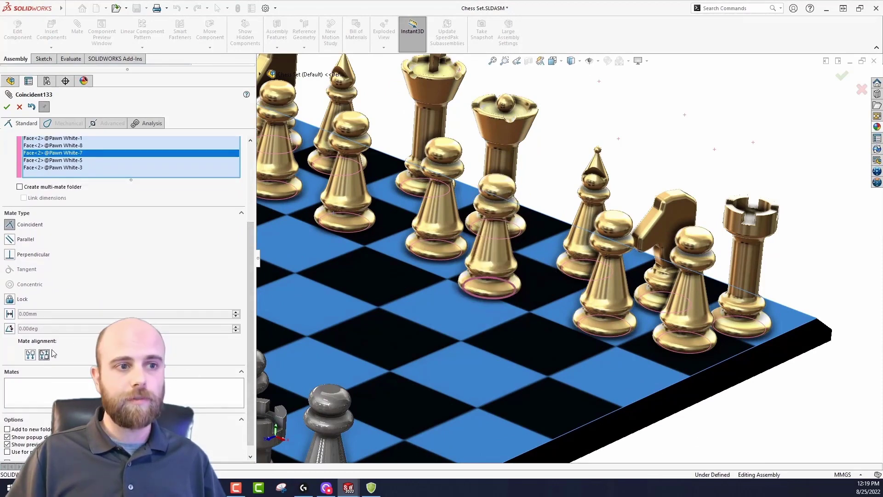
left_click(7, 107)
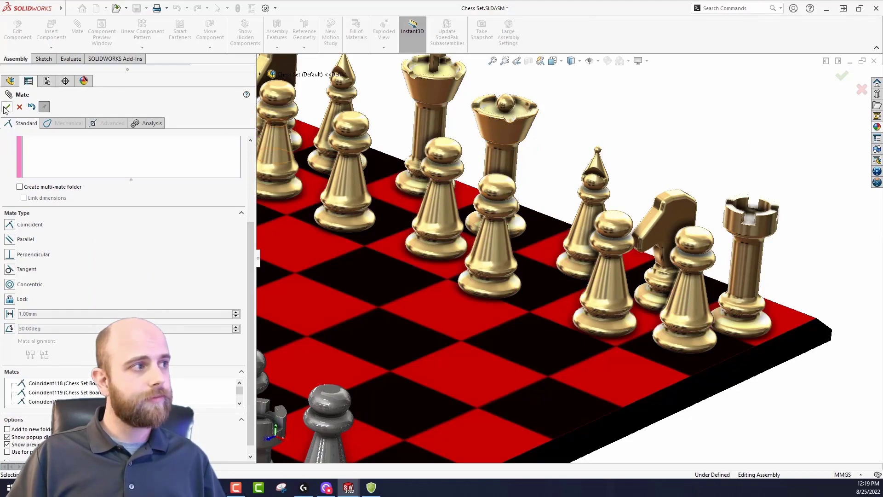
left_click(6, 107)
Step: Undo the coincident mate, then start and cancel a new mate so the pieces stay unmated
scroll(618, 224, "up", 3)
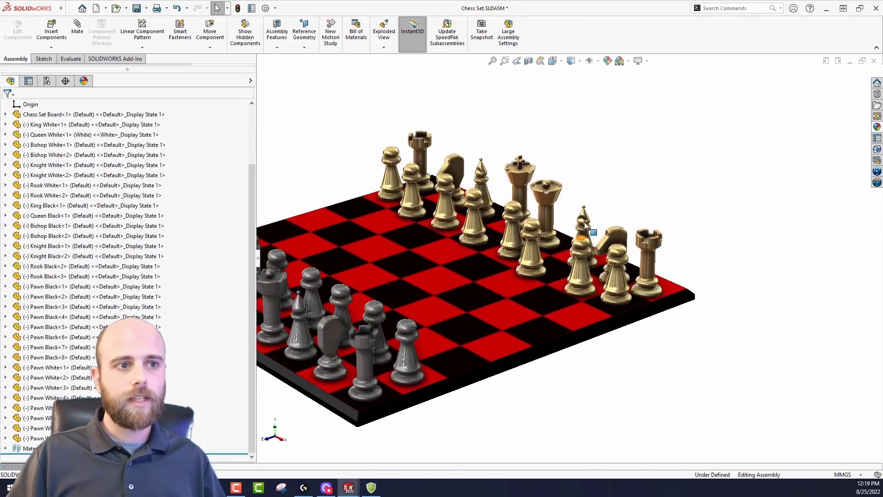
key("ctrl+z")
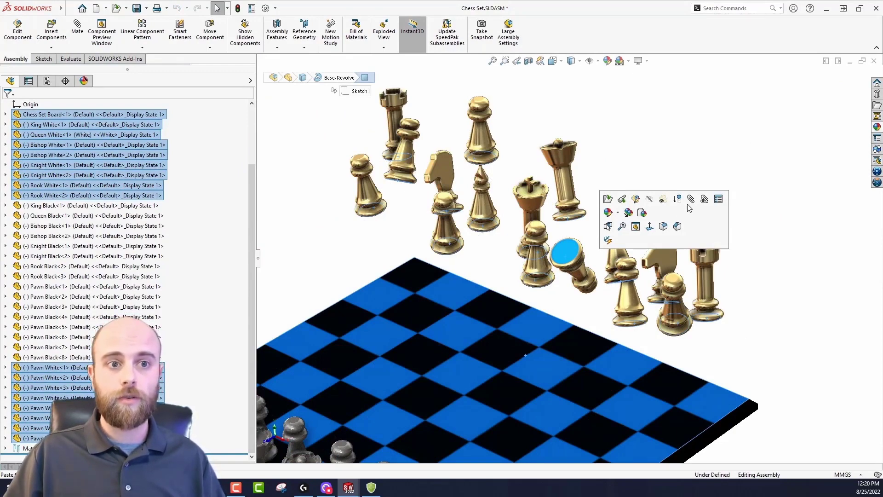
left_click(690, 200)
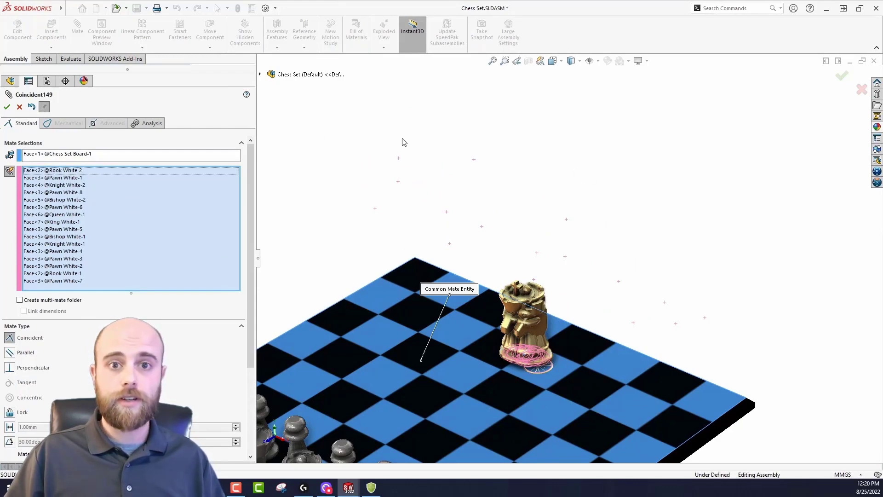
left_click(19, 108)
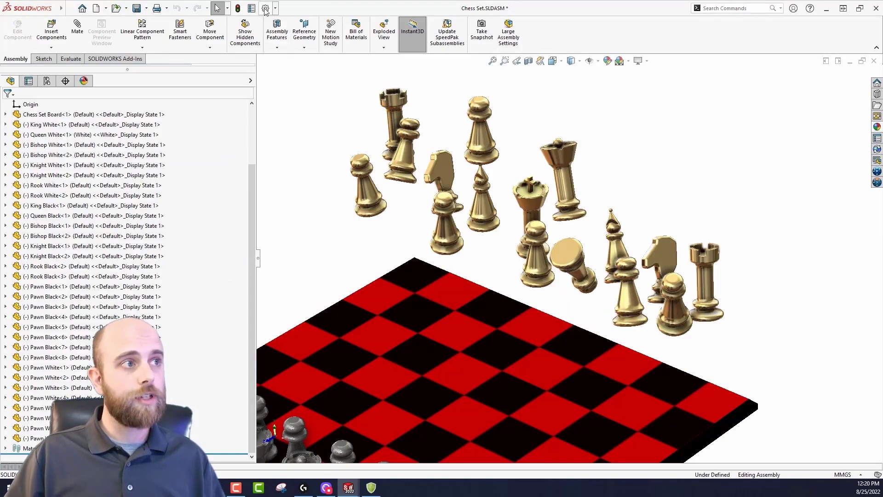
Step: In System Options > Assemblies, uncheck 'Optimize component placement when adding mates' and confirm
left_click(266, 9)
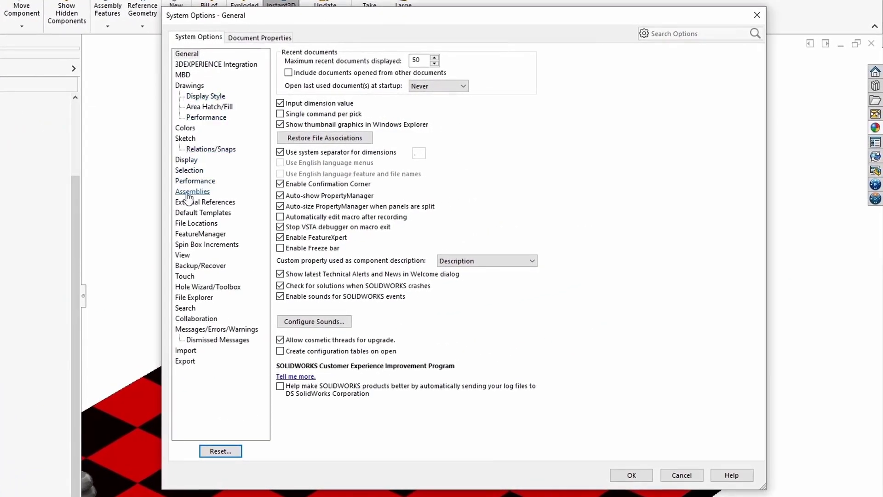
left_click(189, 192)
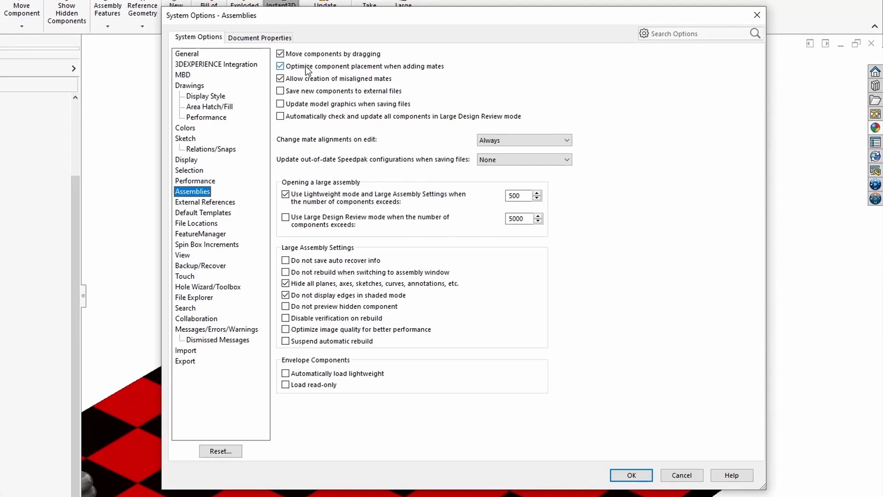
left_click(281, 66)
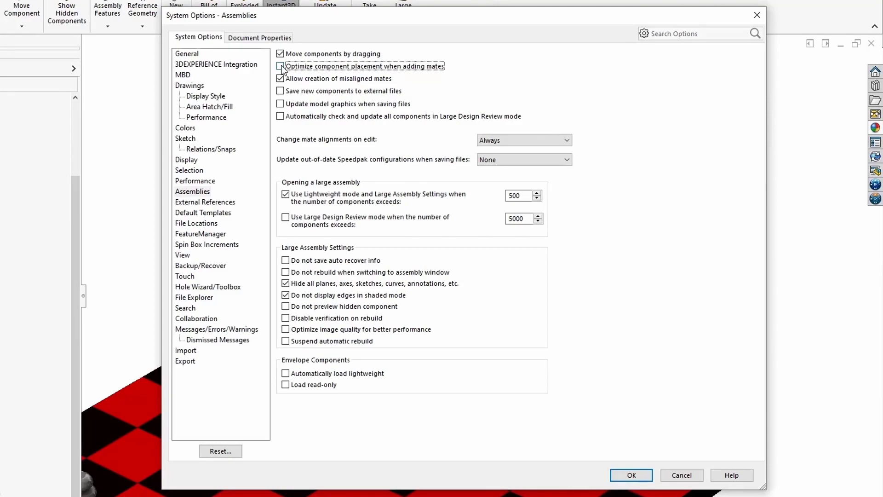
left_click(631, 476)
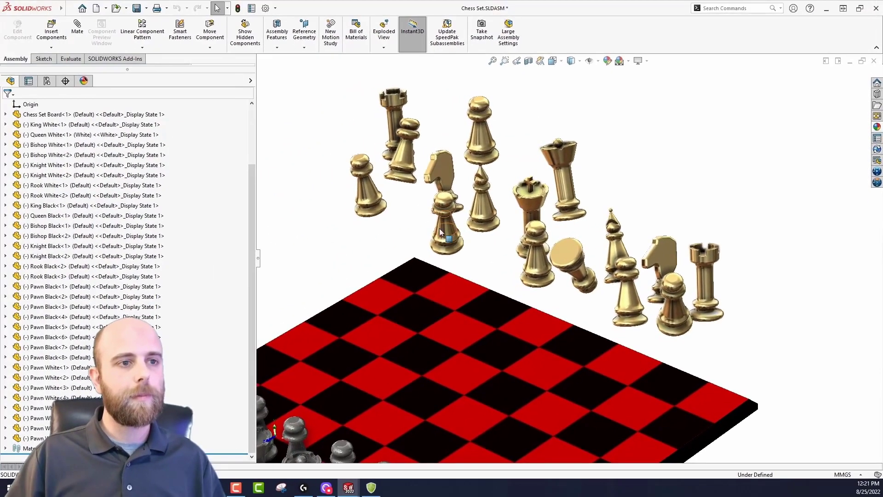
Step: Select the board face with Rook White<1>'s and the tipped pawn's bottom faces, and start a mate with M
middle_click_drag(350, 216, 325, 257)
left_click(450, 321)
middle_click_drag(409, 237, 479, 175)
left_click(479, 175, "ctrl")
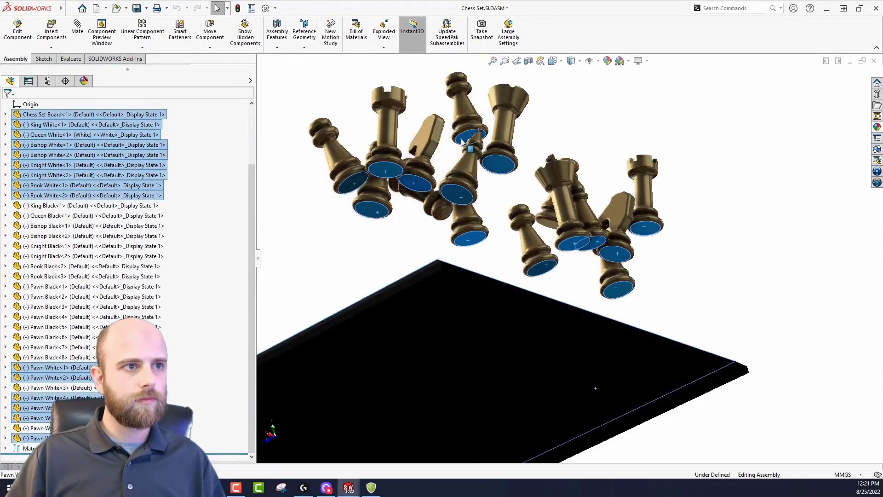
middle_click_drag(464, 145, 368, 184)
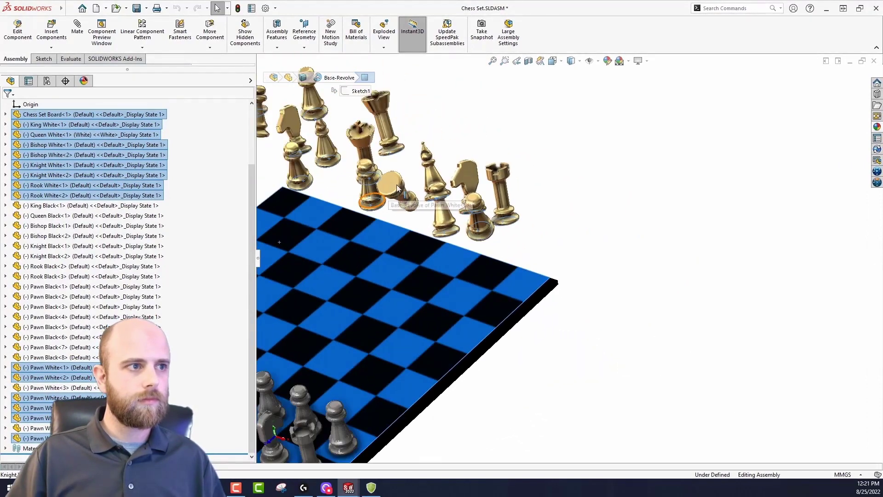
left_click(388, 183)
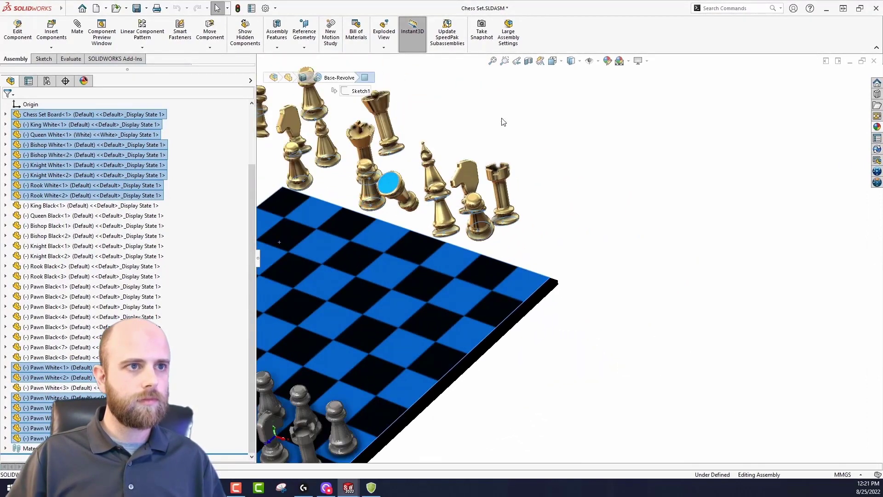
key("m")
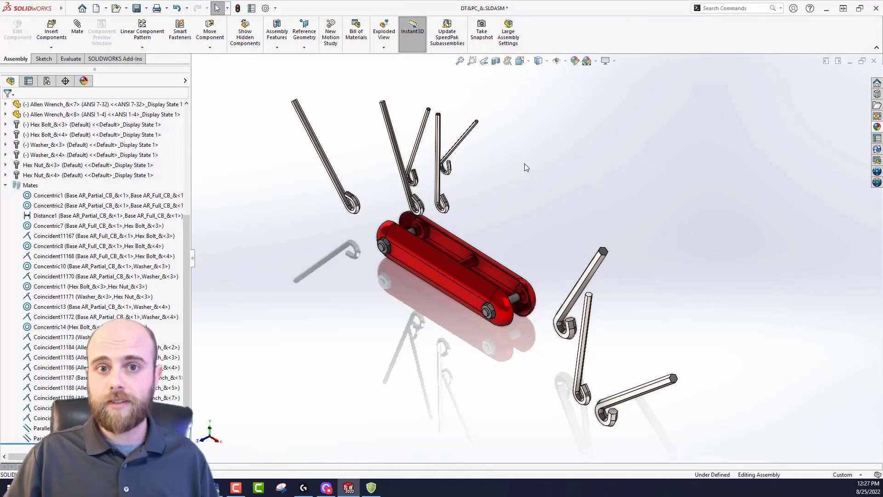
Step: Select the near hex bolt's shaft plus the loose wrenches' hook edges and start a concentric mate
middle_click_drag(552, 173, 548, 149)
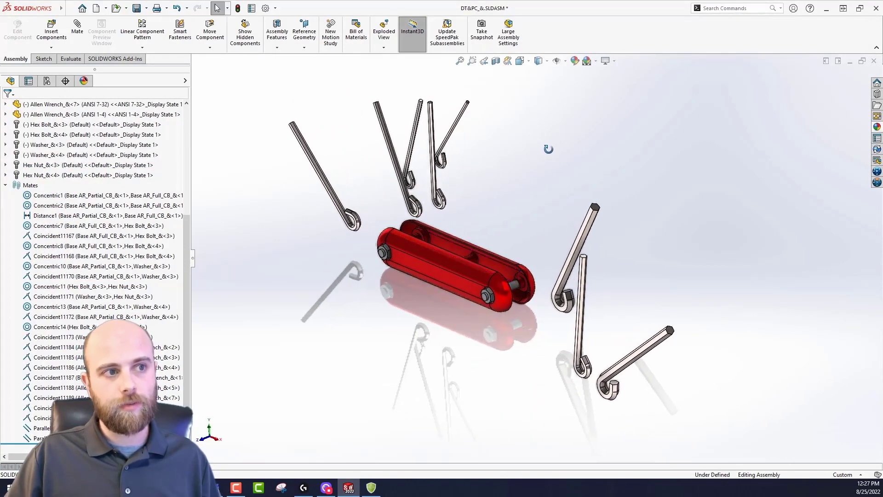
left_click(515, 290)
middle_click_drag(507, 244, 441, 232)
key("Escape")
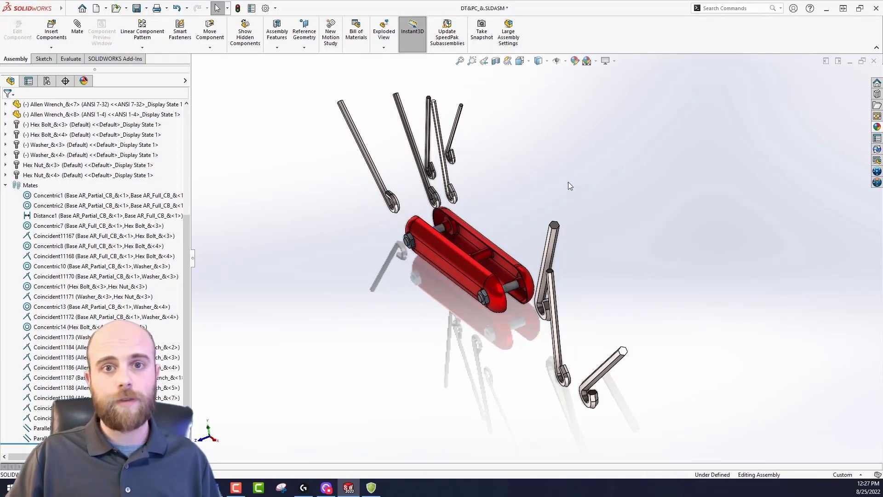
scroll(389, 291, "down", 5)
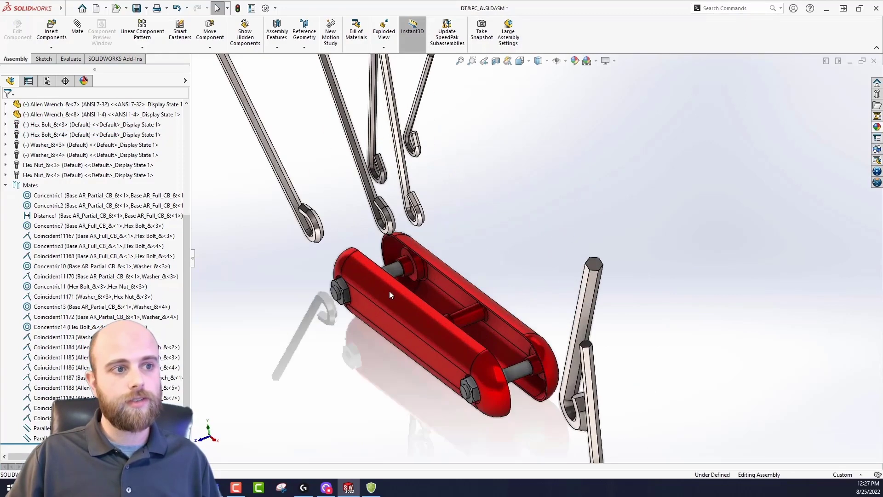
left_click(588, 389)
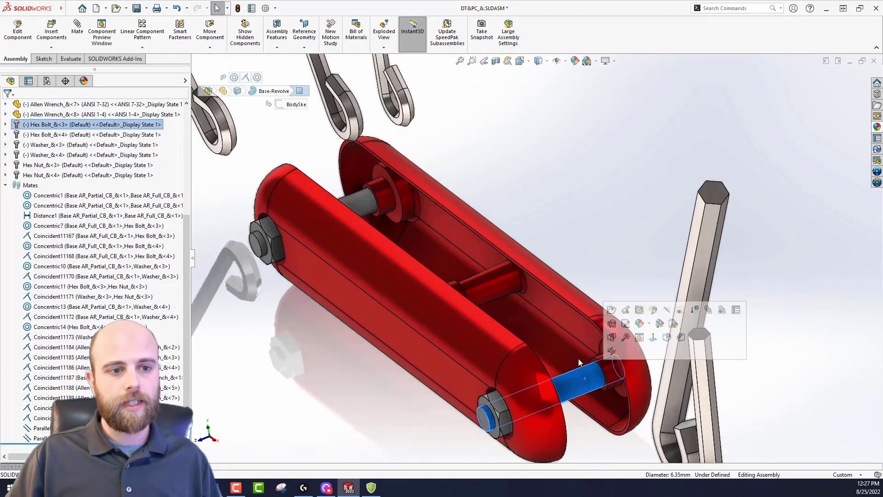
middle_click_drag(589, 389, 566, 299)
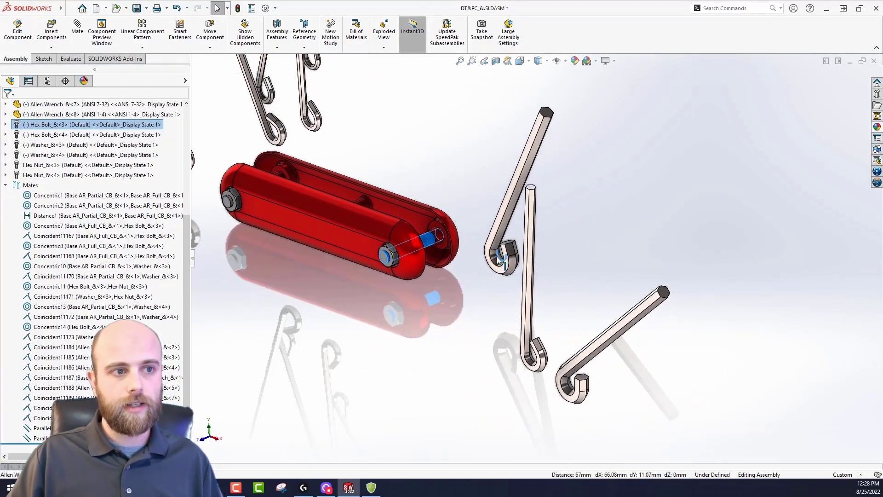
left_click(531, 359, "ctrl")
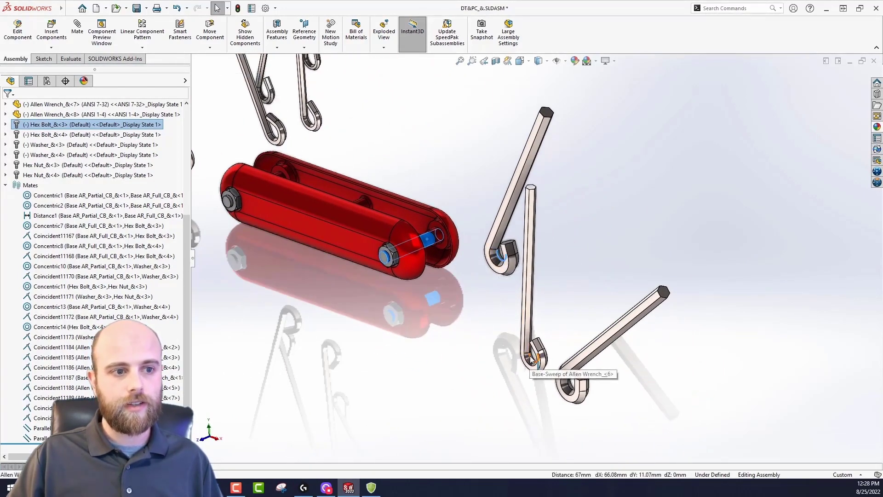
left_click(573, 390, "ctrl")
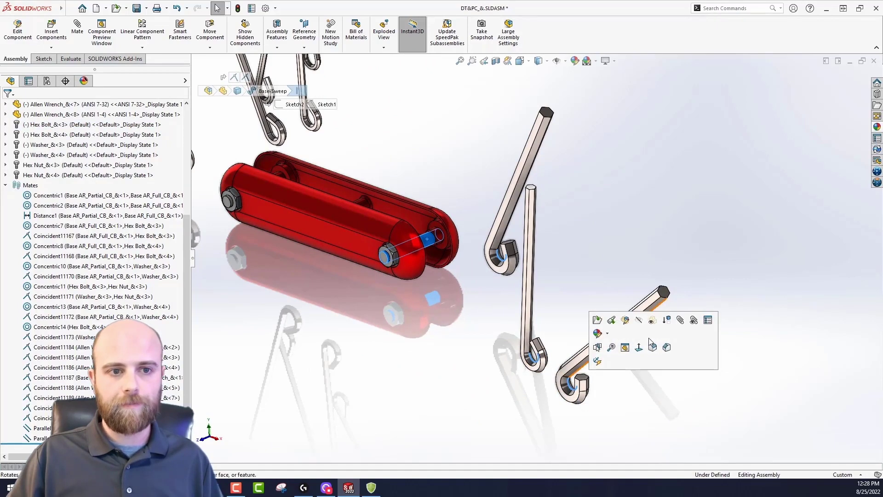
left_click(680, 320)
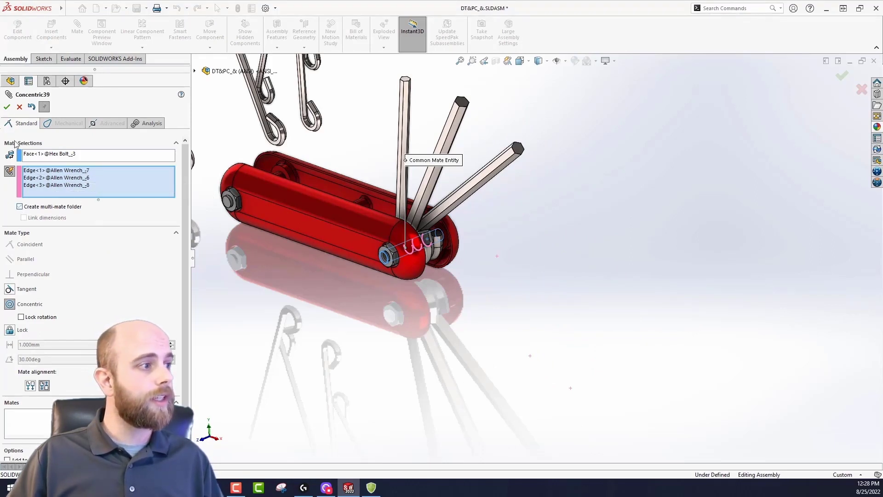
Step: Accept the concentric mate of three wrenches to the near hex bolt and finish mating
left_click(8, 107)
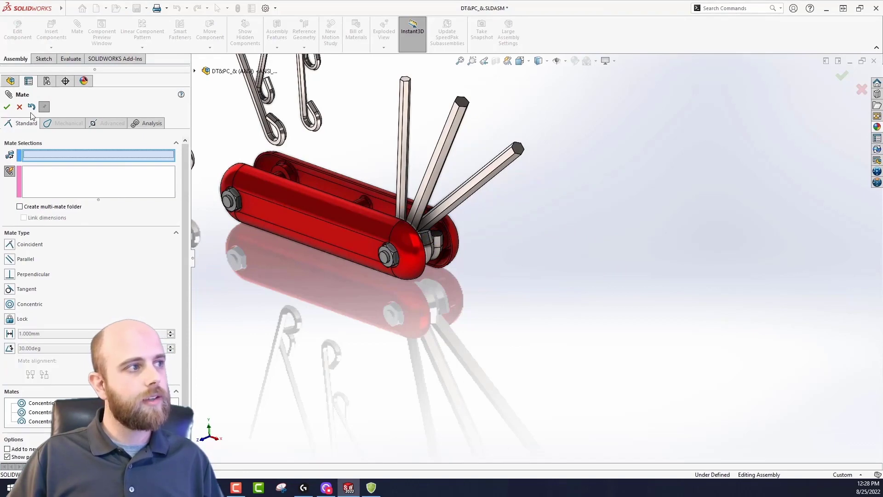
left_click(8, 107)
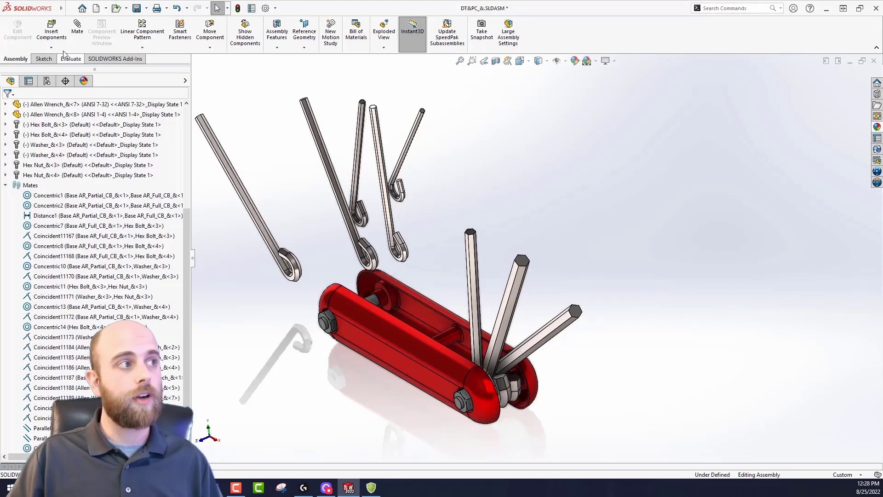
Step: Start a new mate in Multiple mate mode with the far Hex Bolt shaft as the common reference
left_click(78, 37)
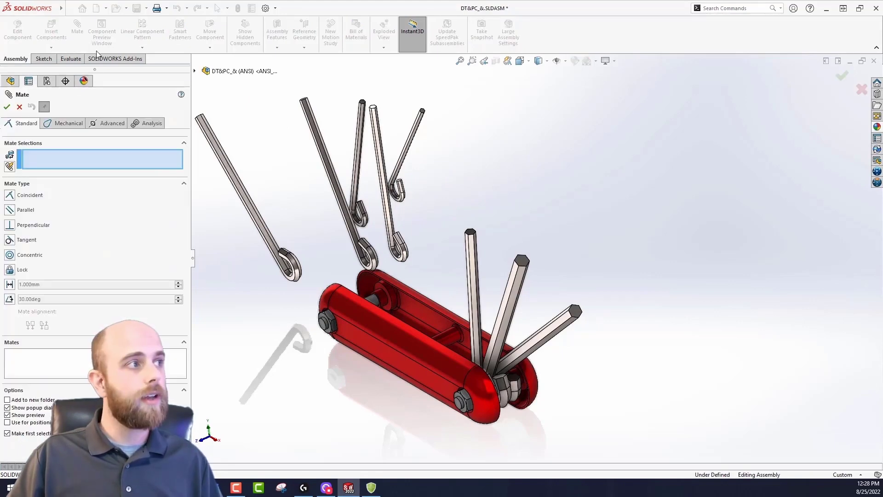
left_click(10, 167)
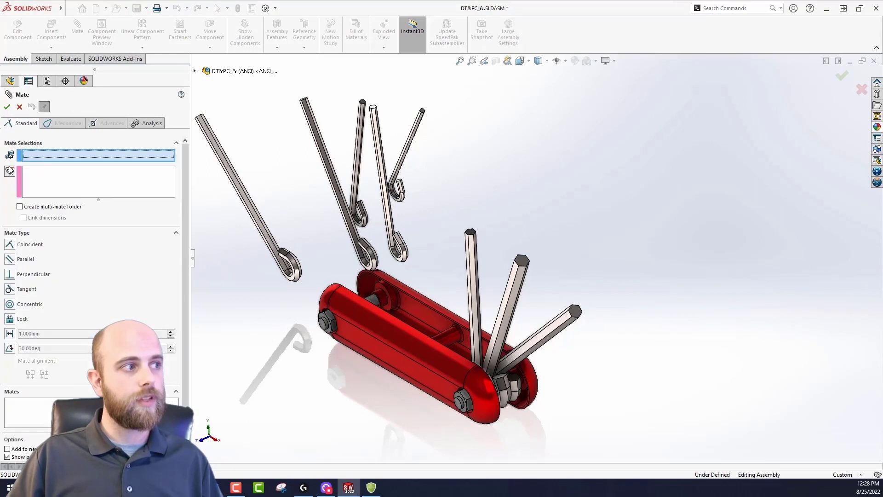
left_click(370, 301)
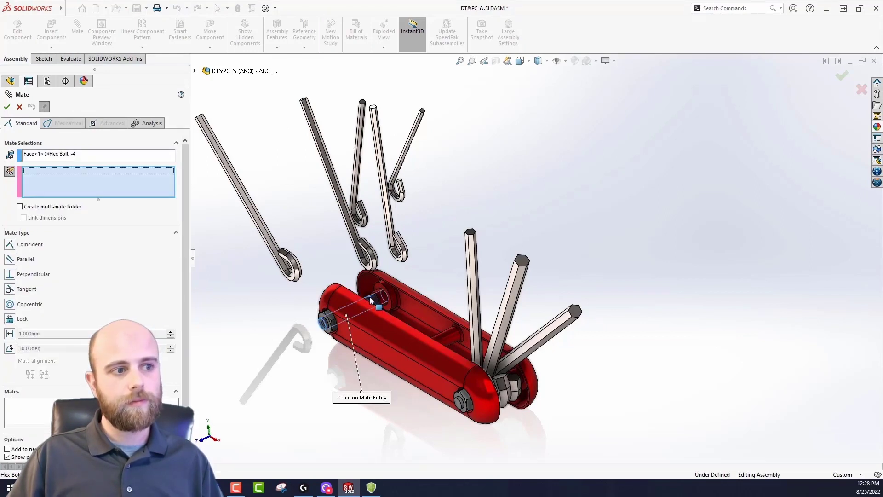
scroll(357, 234, "down", 5)
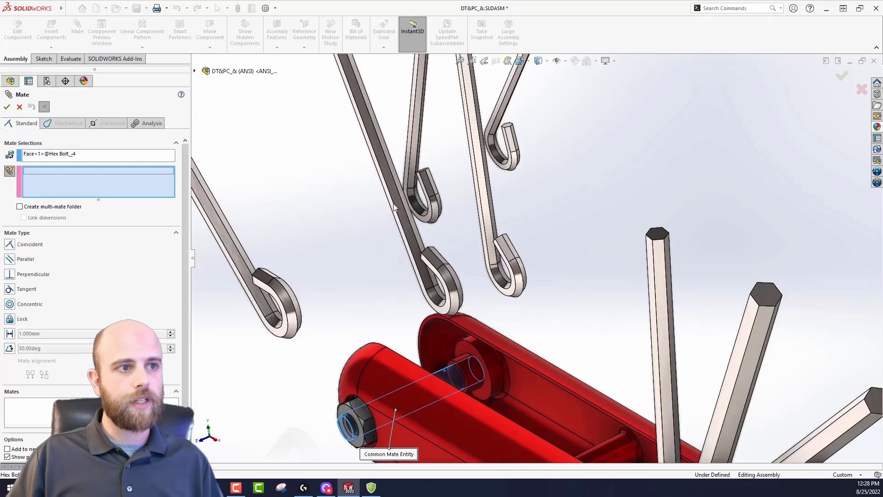
Step: Make the five remaining wrench hook edges concentric to the bolt as one Multi-Mates4 group
left_click(501, 156)
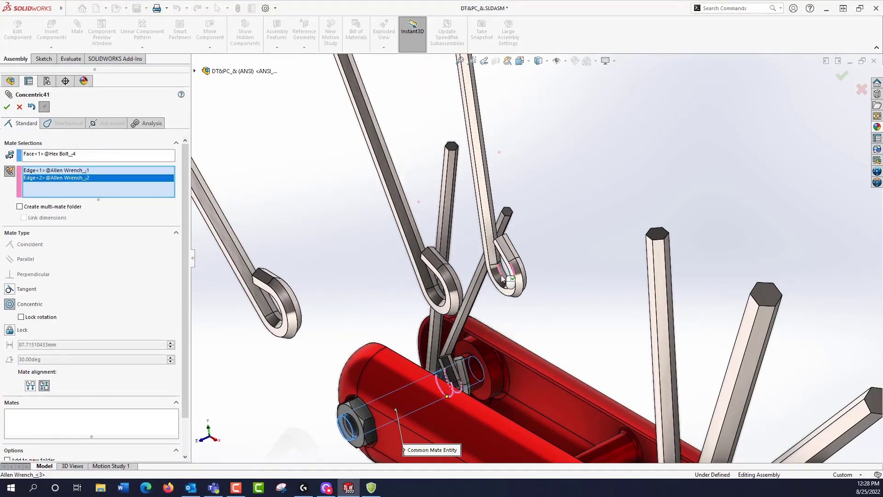
left_click(453, 252)
left_click(438, 294)
left_click(438, 295)
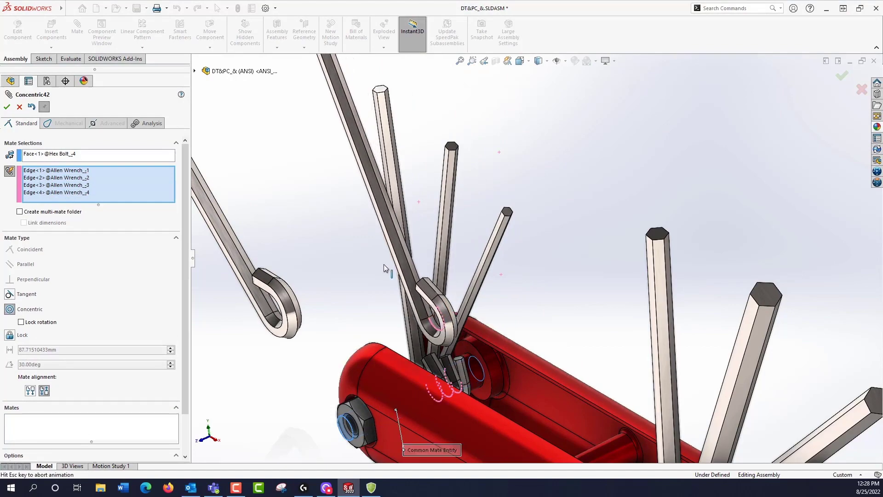
left_click(286, 322)
key("f")
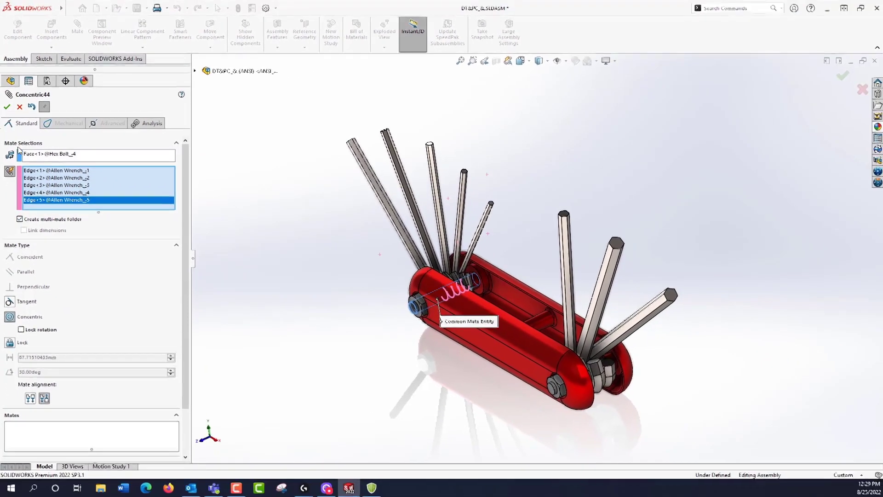
left_click(7, 107)
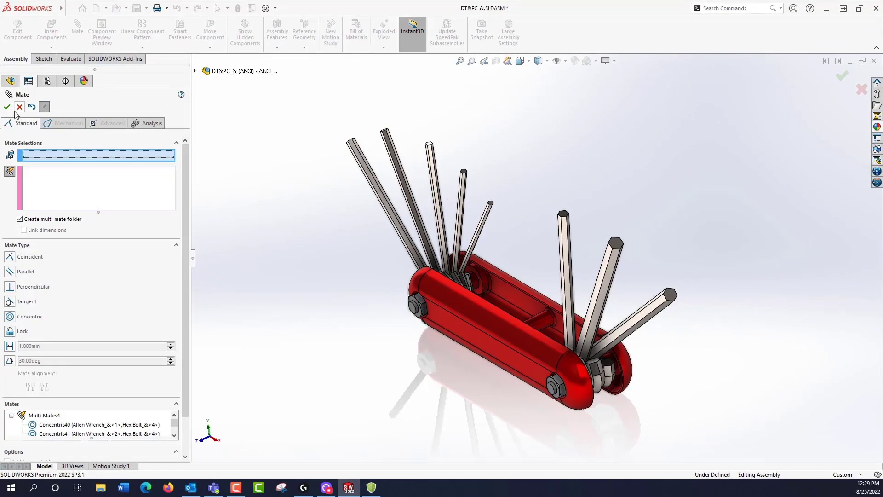
left_click(7, 108)
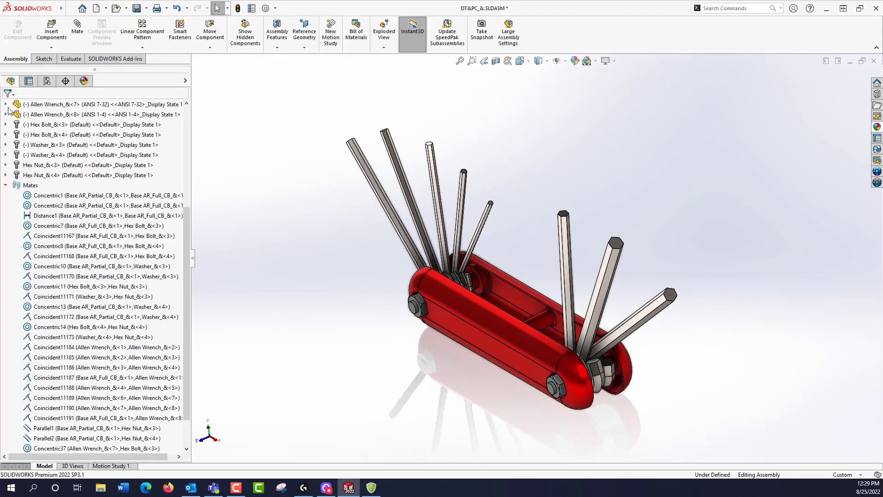
scroll(14, 216, "down", 2)
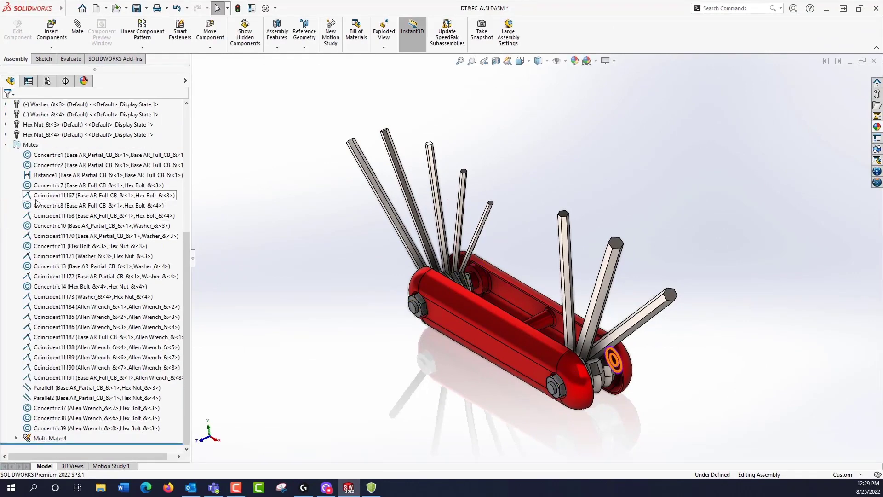
left_click(41, 439)
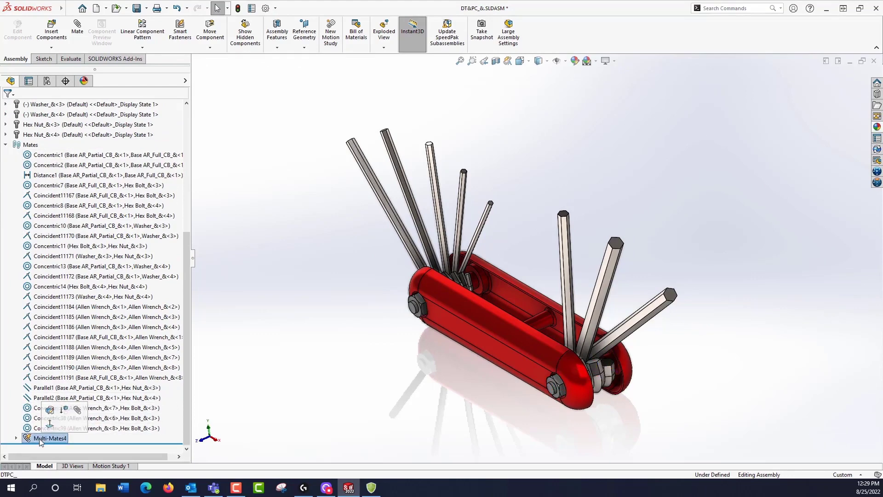
left_click(16, 437)
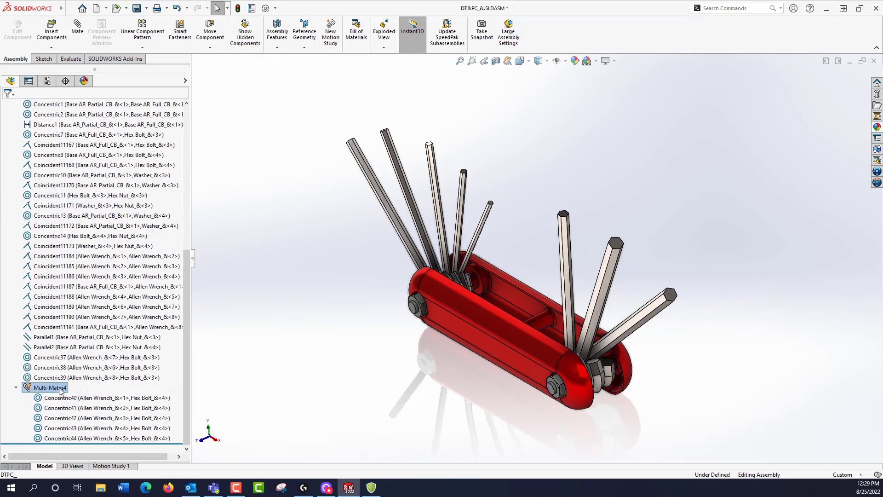
left_click(51, 387)
left_click(55, 361)
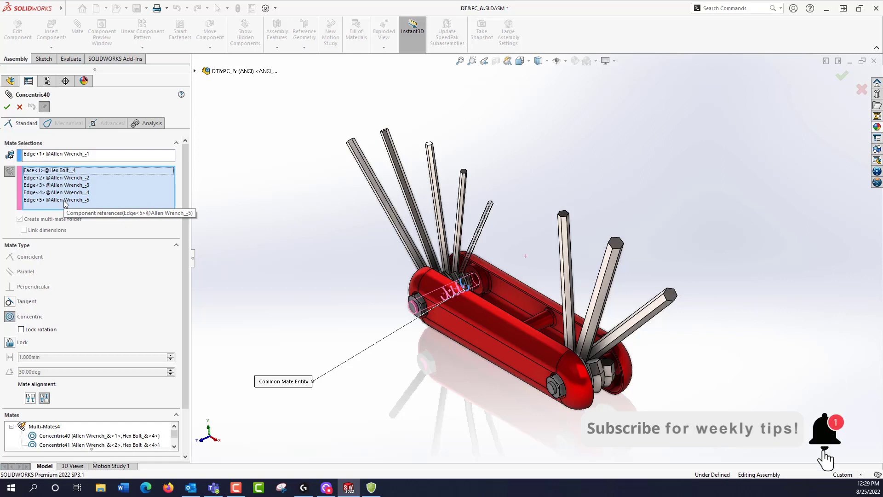
left_click(8, 109)
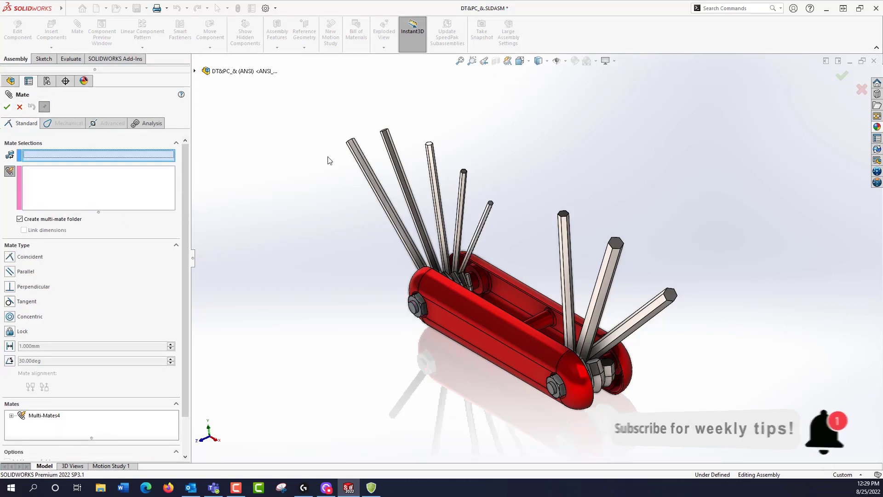